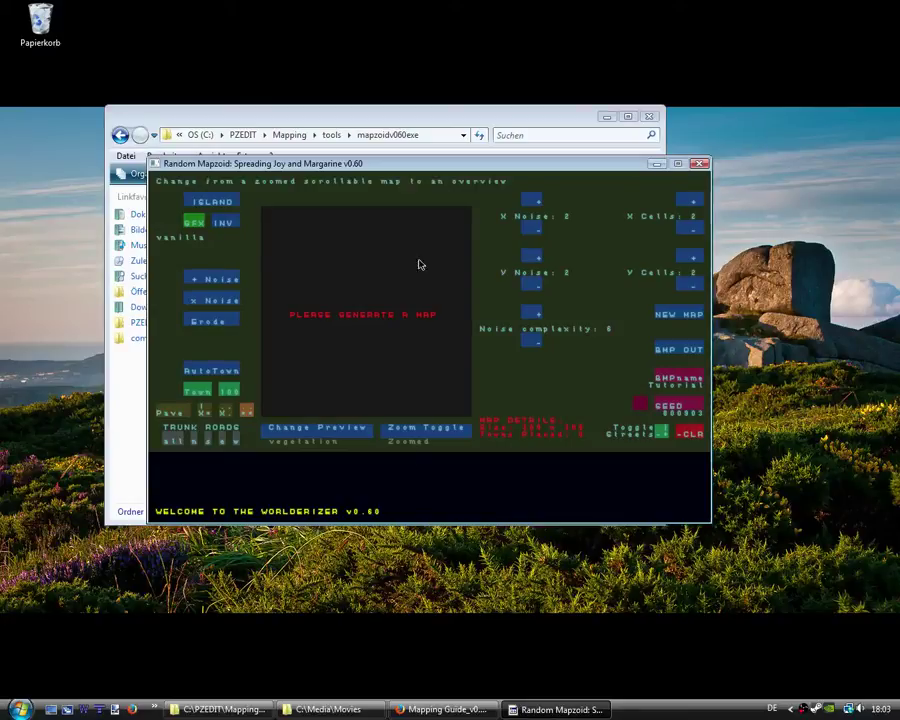
Roll a couple of random seeds, then enter the seed 1245 directly
drag(408, 167, 410, 183)
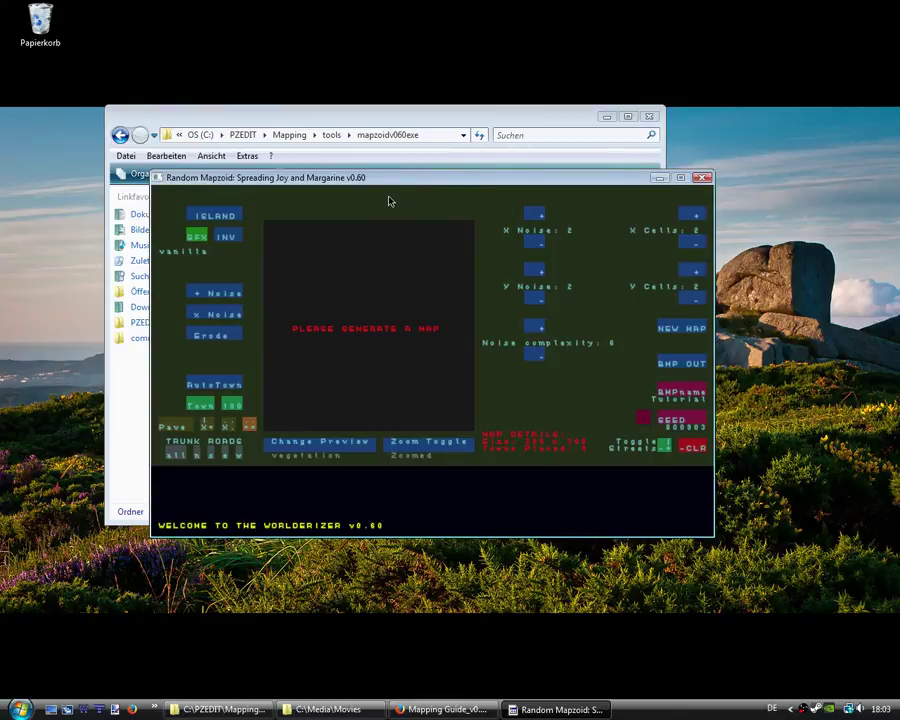
mouse_move(348, 345)
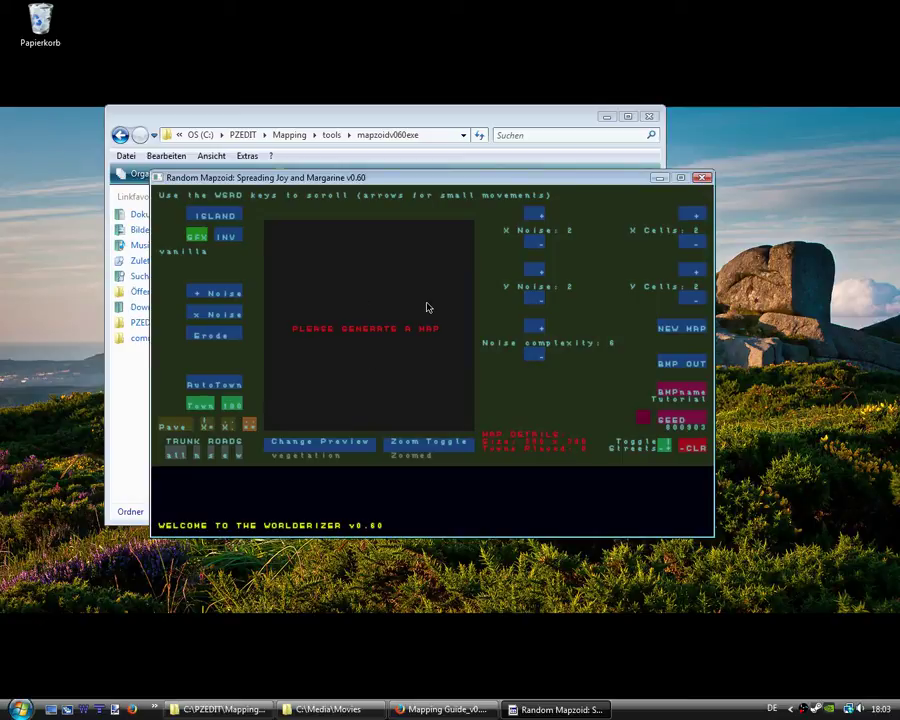
click(647, 424)
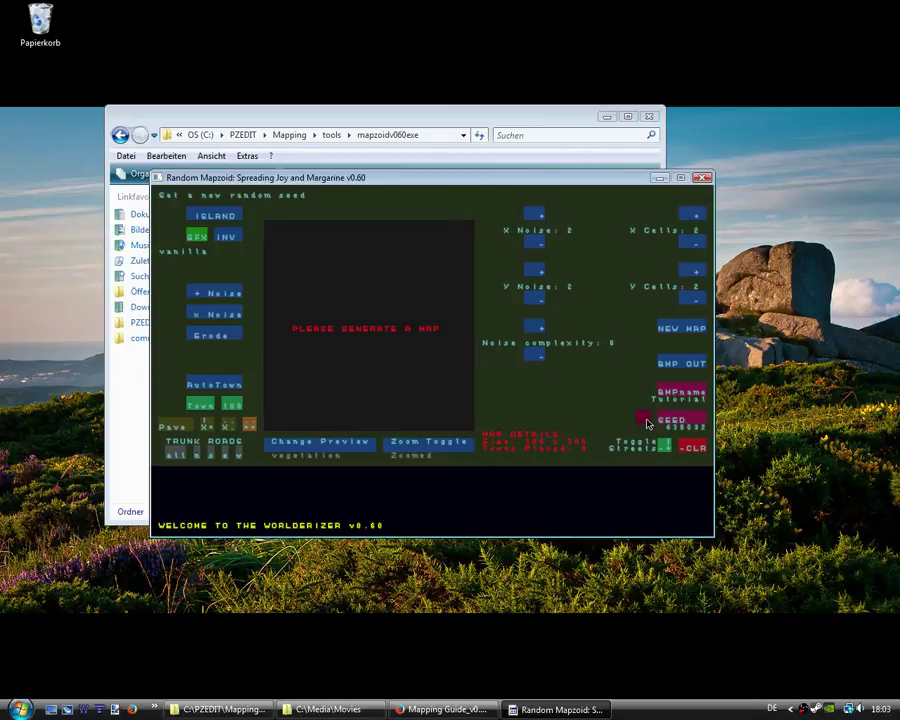
click(647, 424)
click(671, 425)
text(1245)
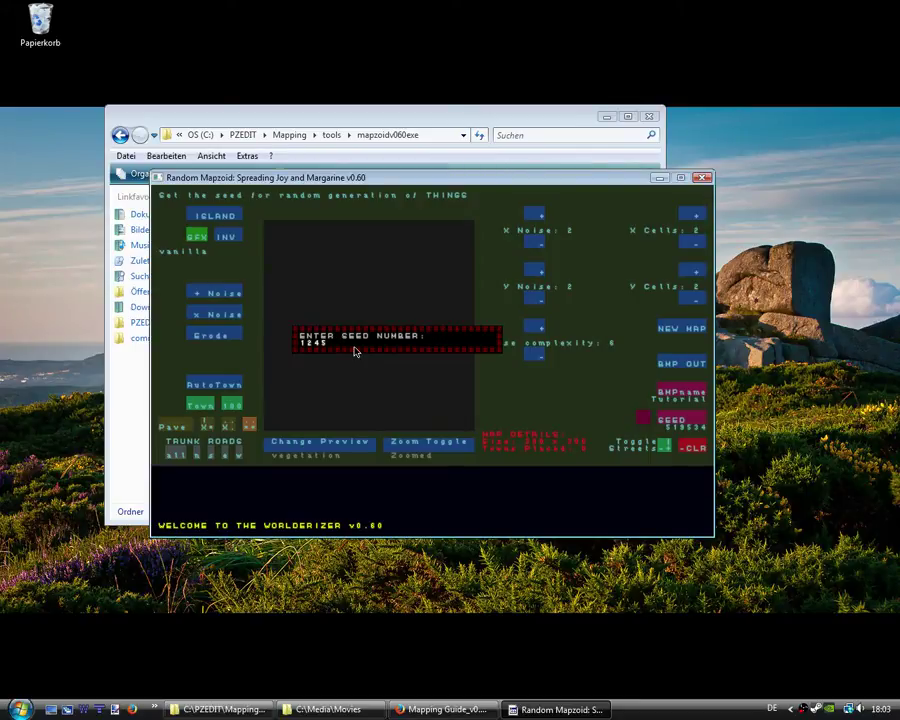
key(Return)
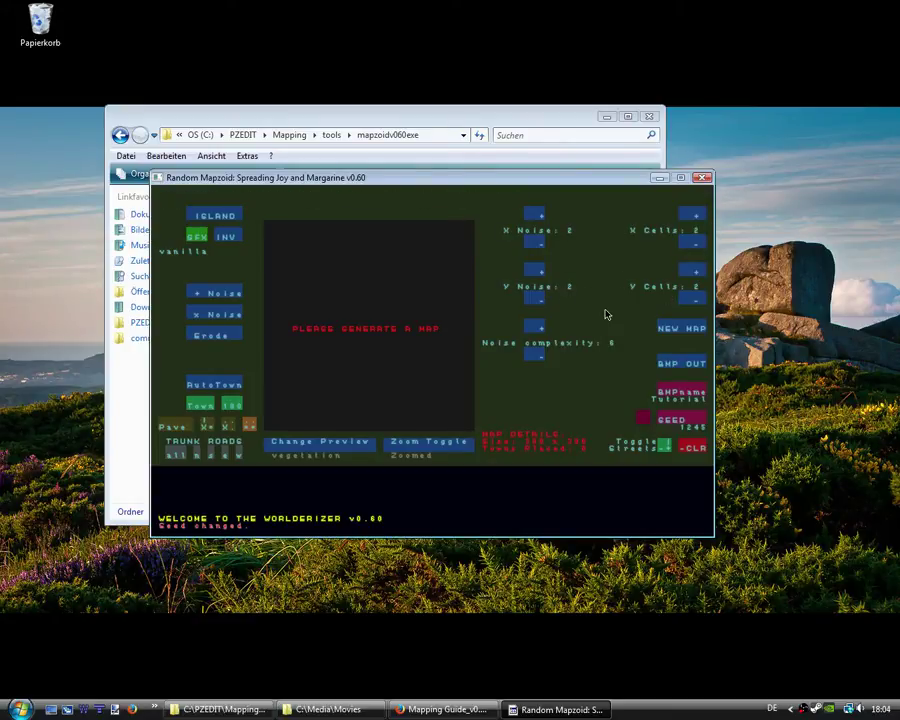
Generate a blank 600 x 600 map and view it in Overview mode
click(672, 332)
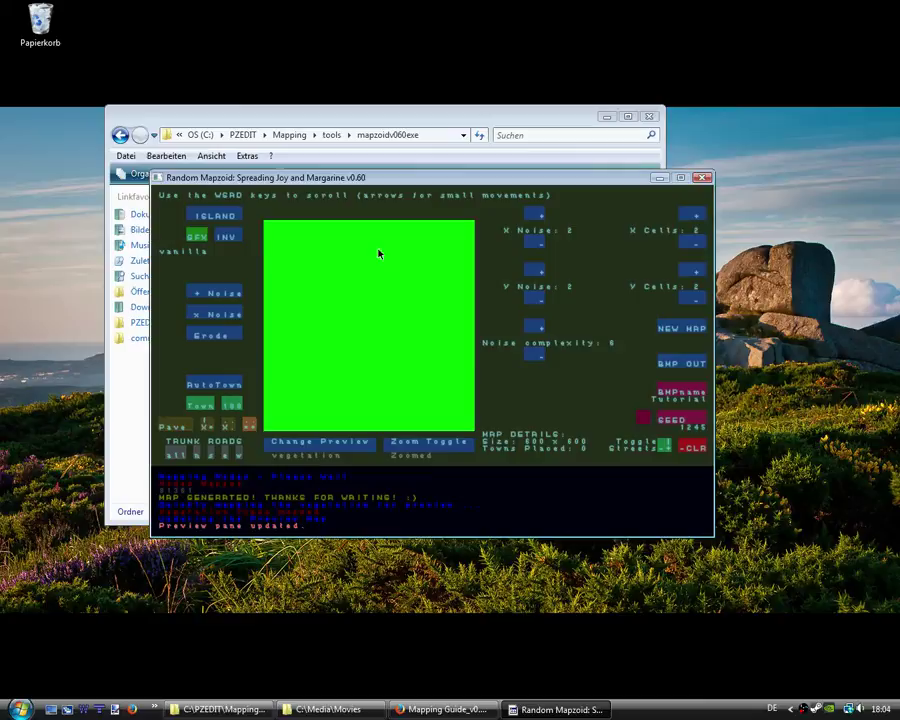
click(429, 441)
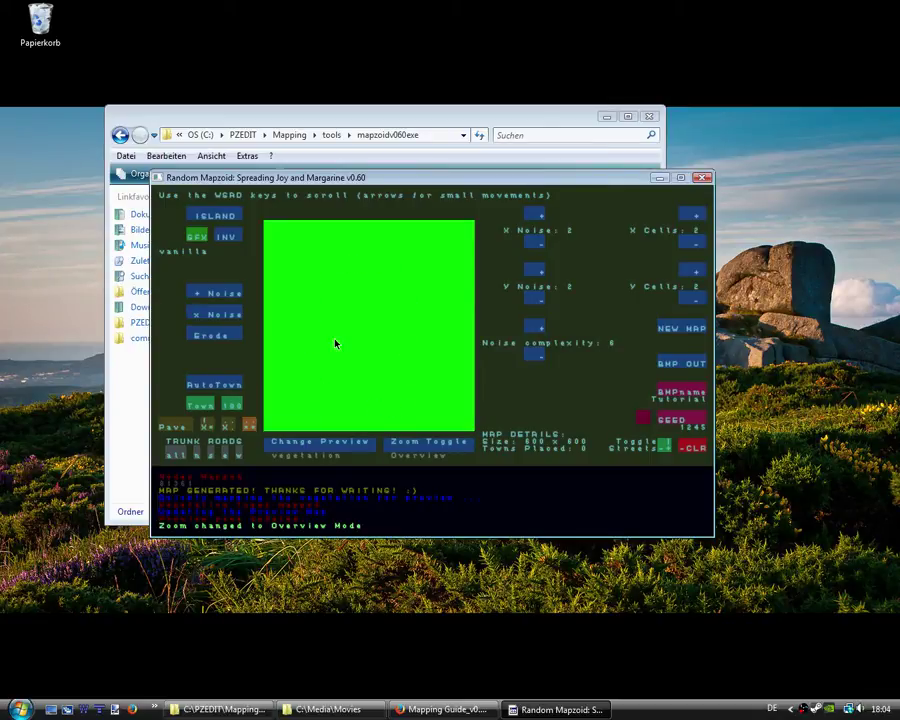
Apply + Noise to split the vegetation into red and green regions, then check the zoomed view
click(214, 295)
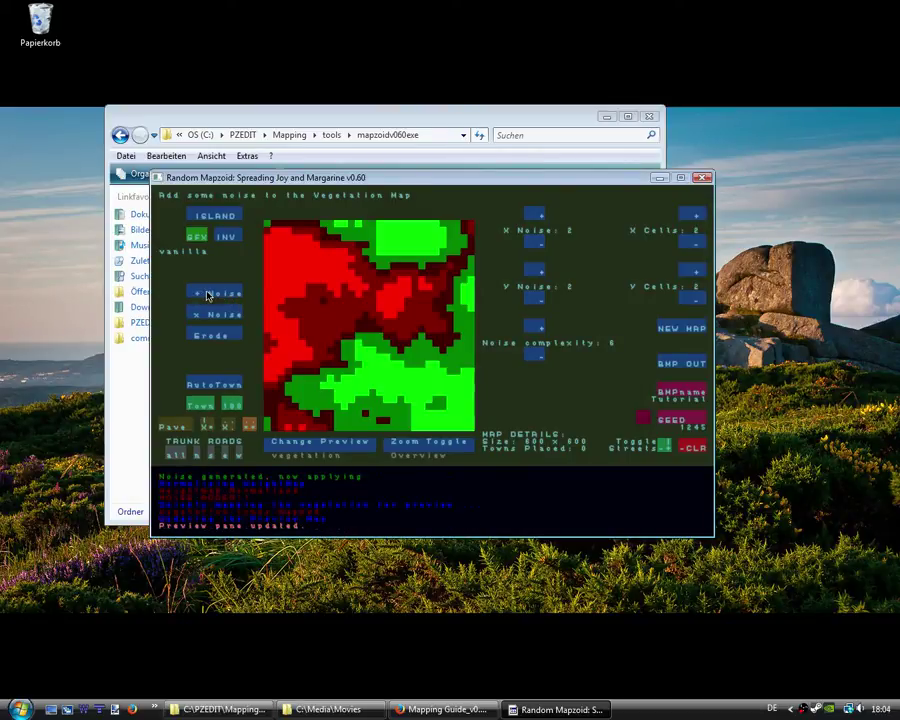
click(428, 450)
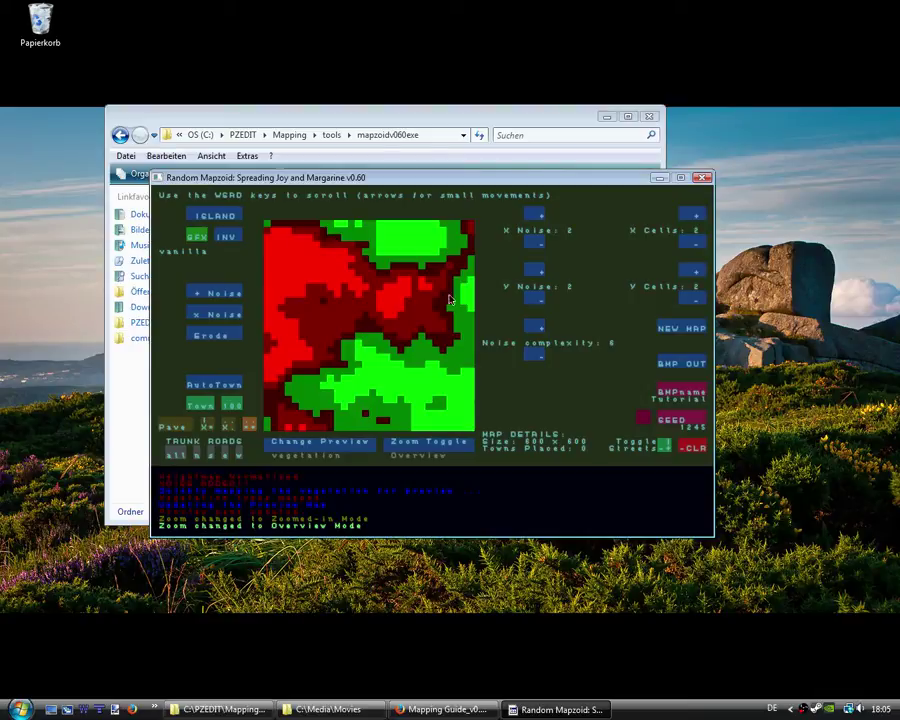
Place one town in the lower-middle green area of the preview
click(200, 408)
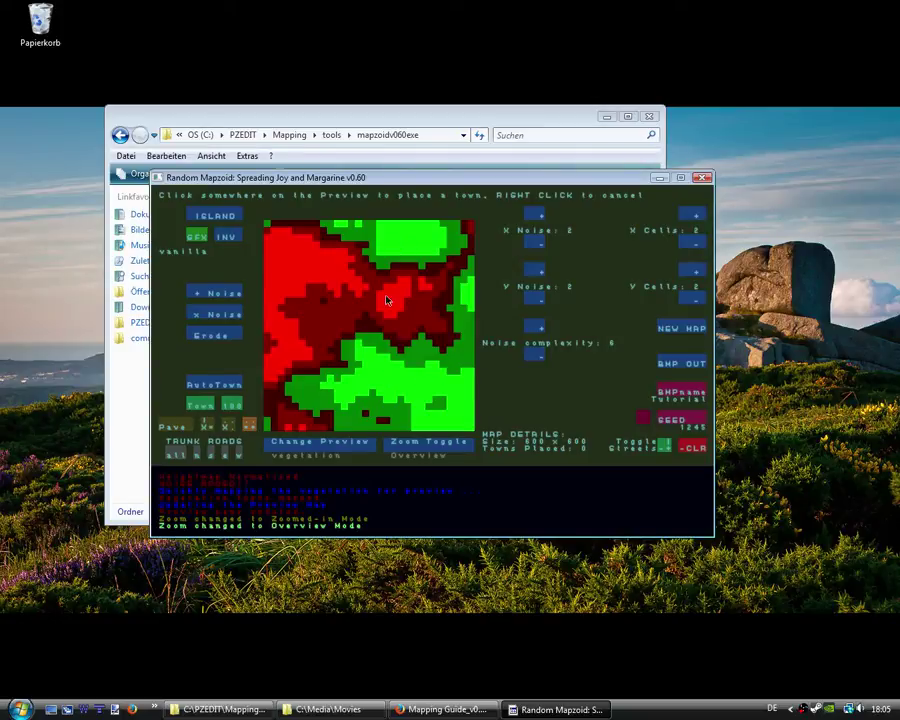
click(371, 369)
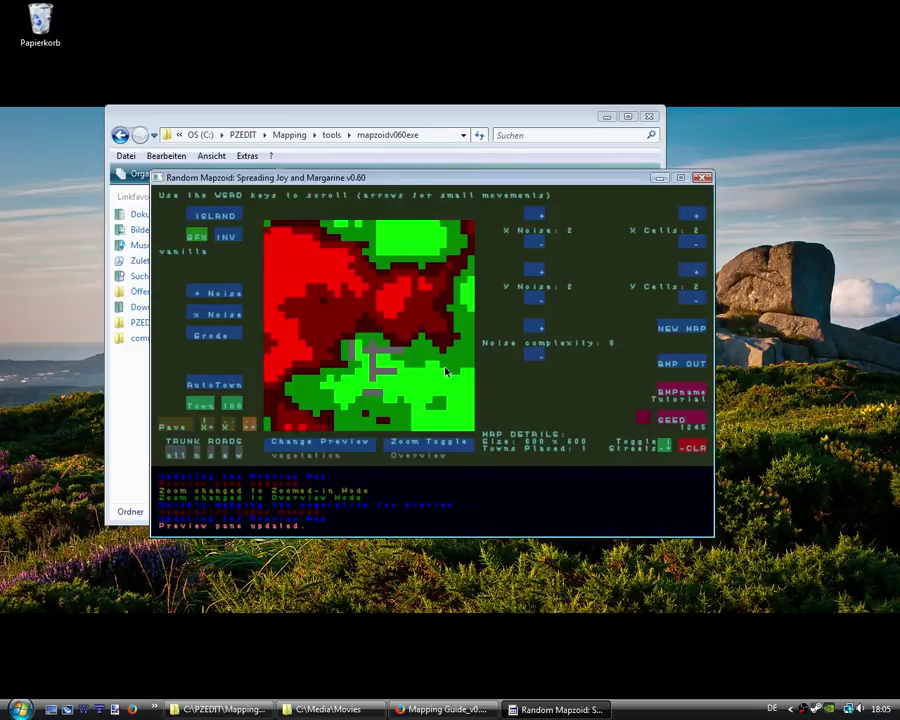
Run trunk roads from the town to the southern and western map edges
click(214, 457)
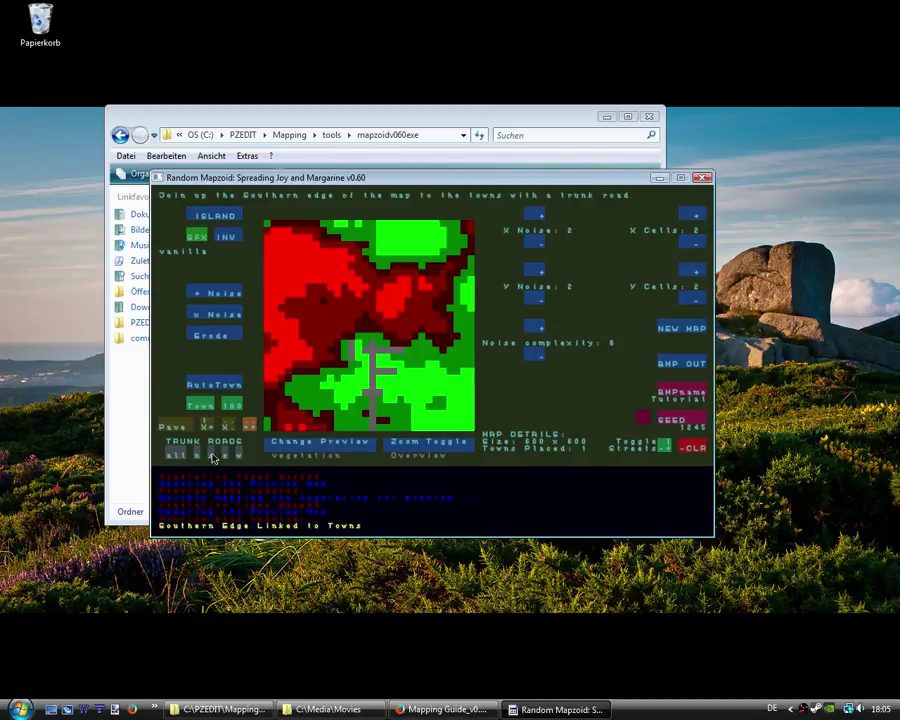
click(240, 456)
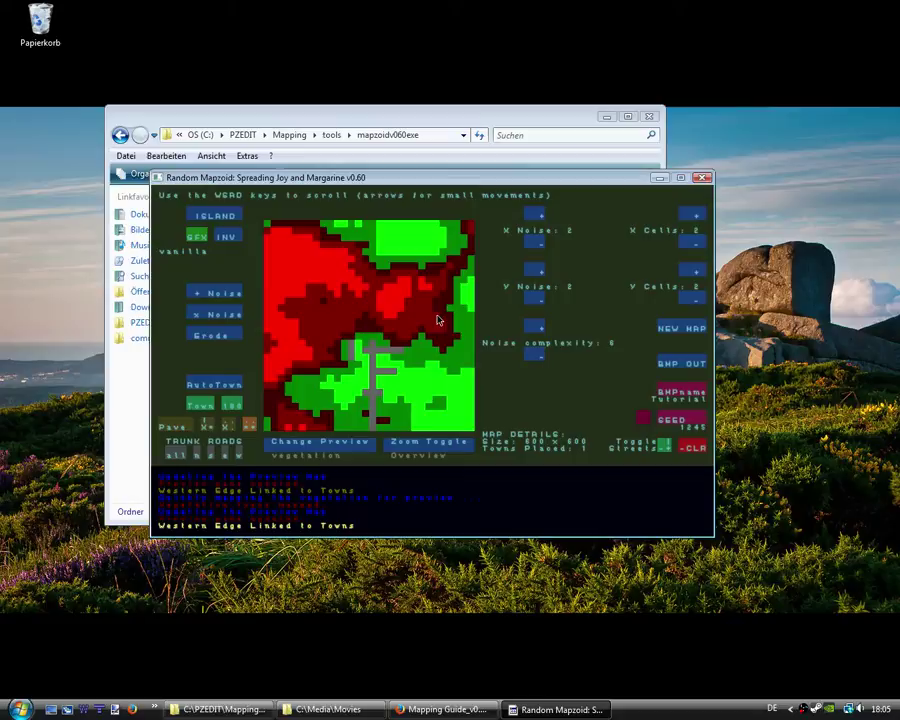
Confirm 'Tutorial' as the export filename and export the BMP and PNG maps
click(671, 395)
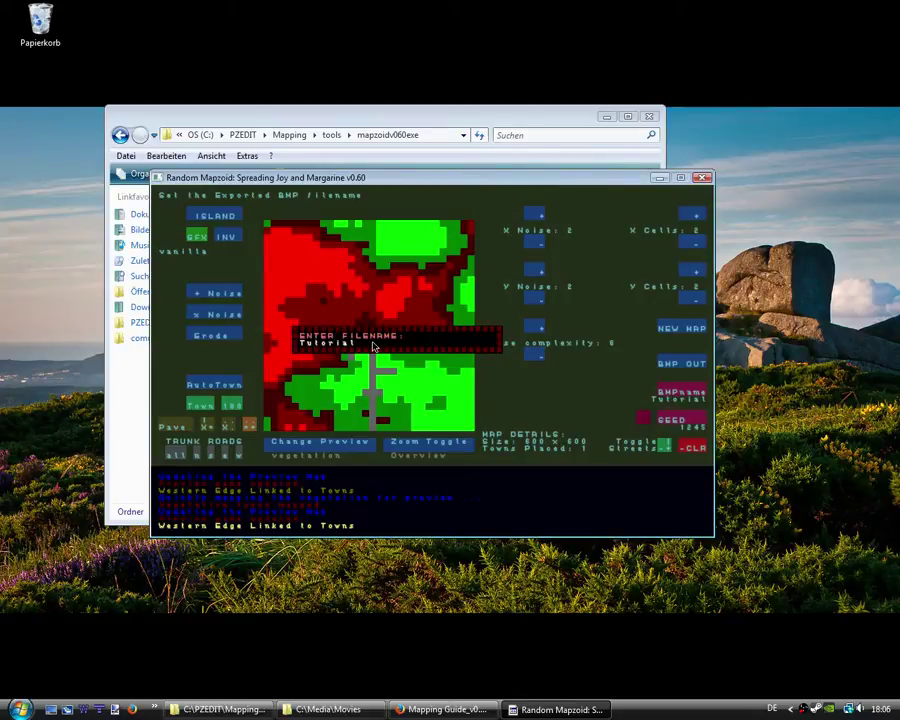
key(Return)
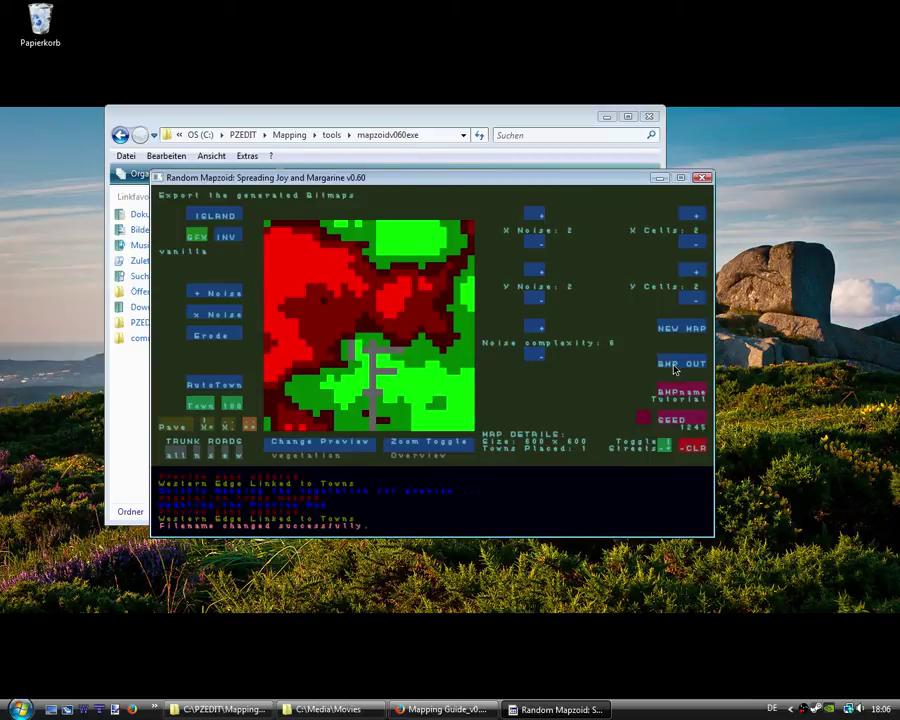
click(674, 368)
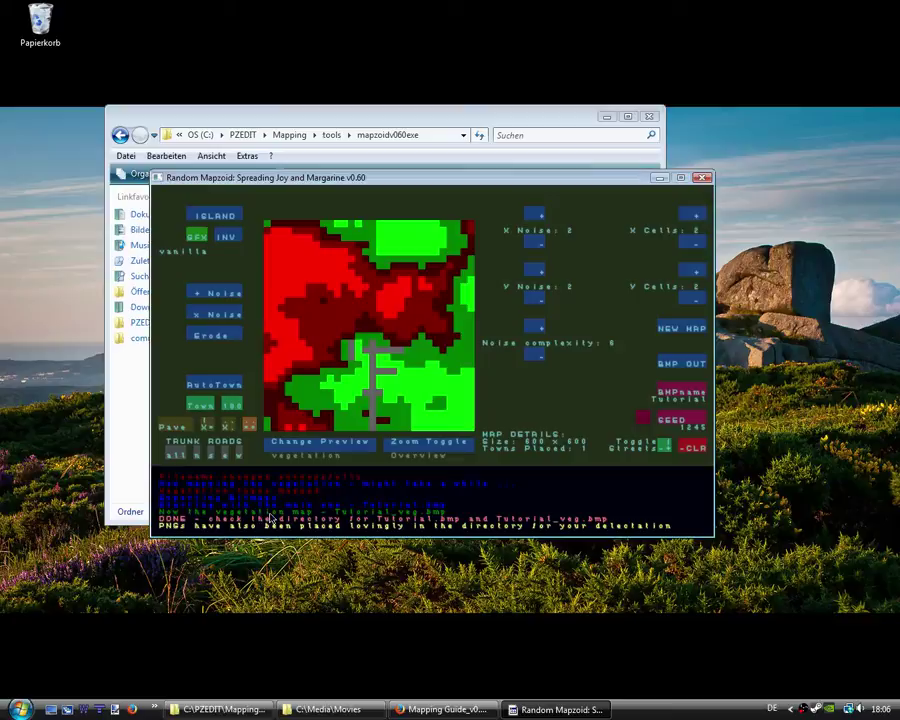
Close Mapzoid and view Tutorial.png and Tutorial_veg.png in IrfanView
click(703, 178)
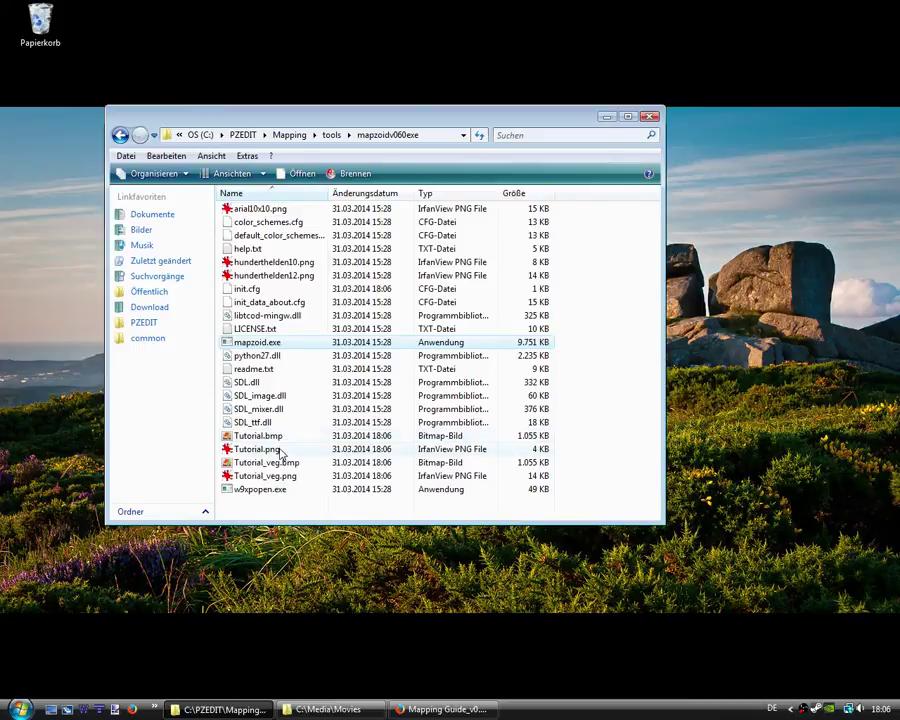
double_click(282, 450)
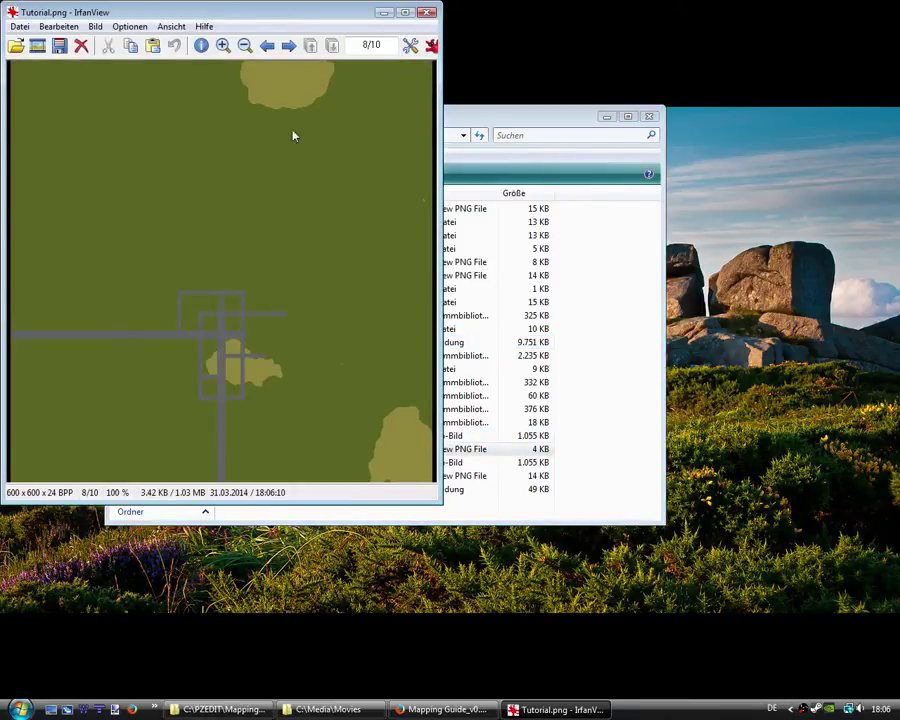
click(427, 12)
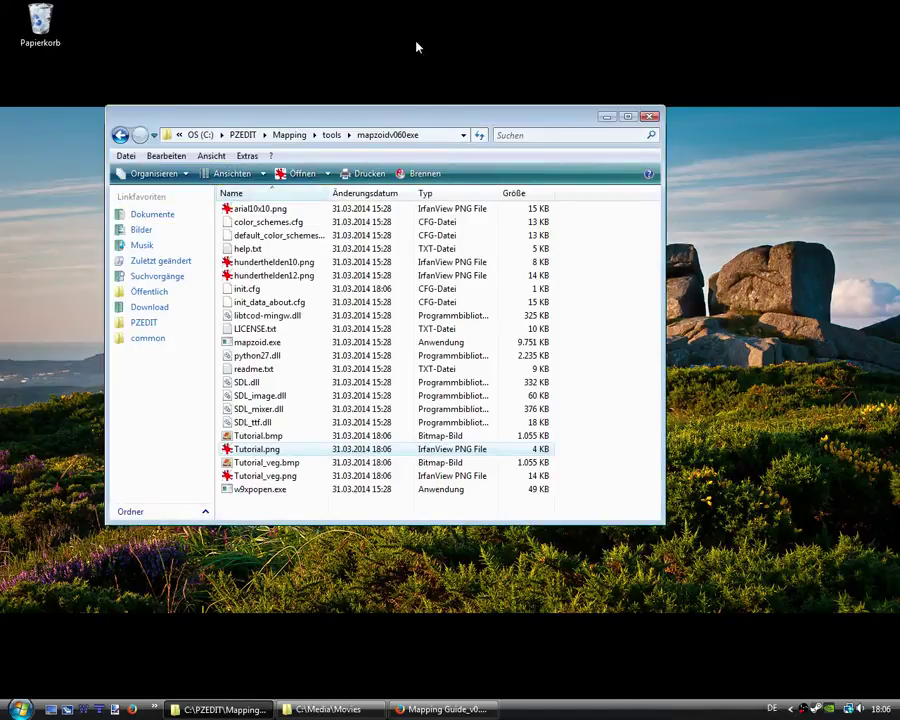
double_click(276, 476)
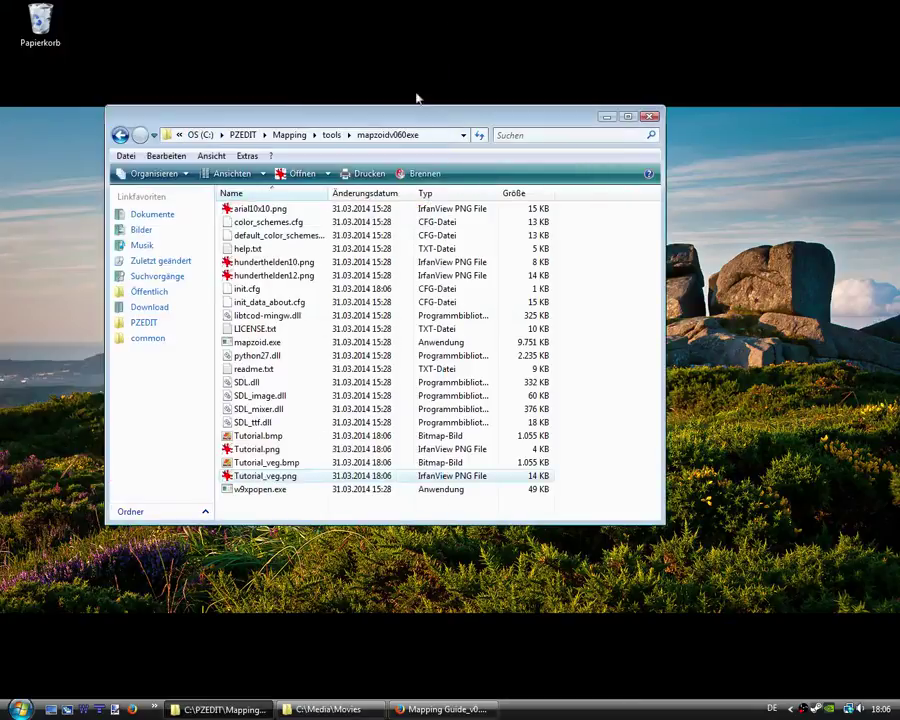
click(321, 502)
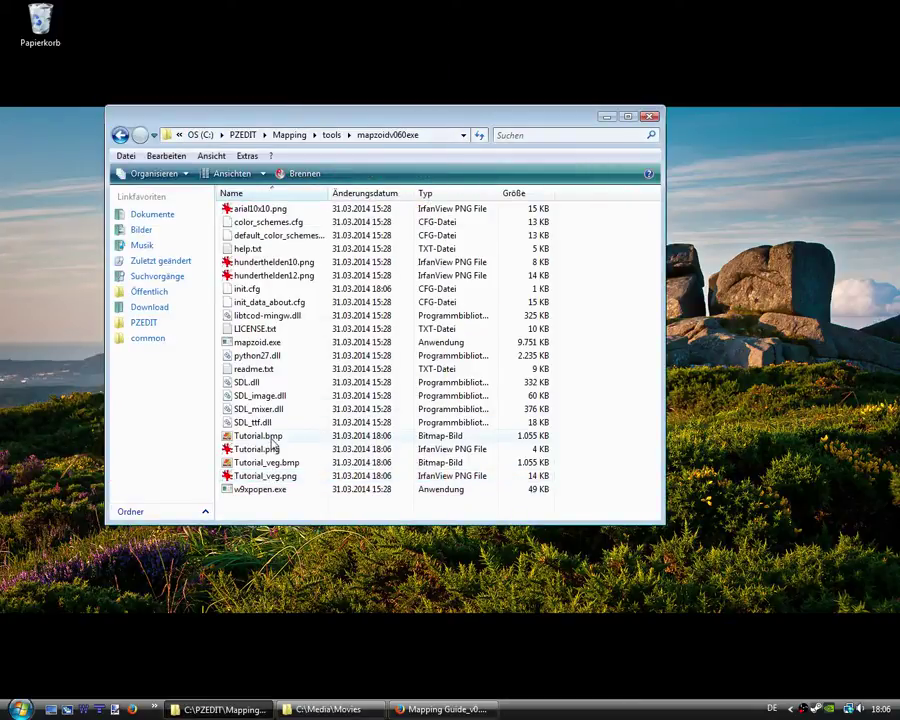